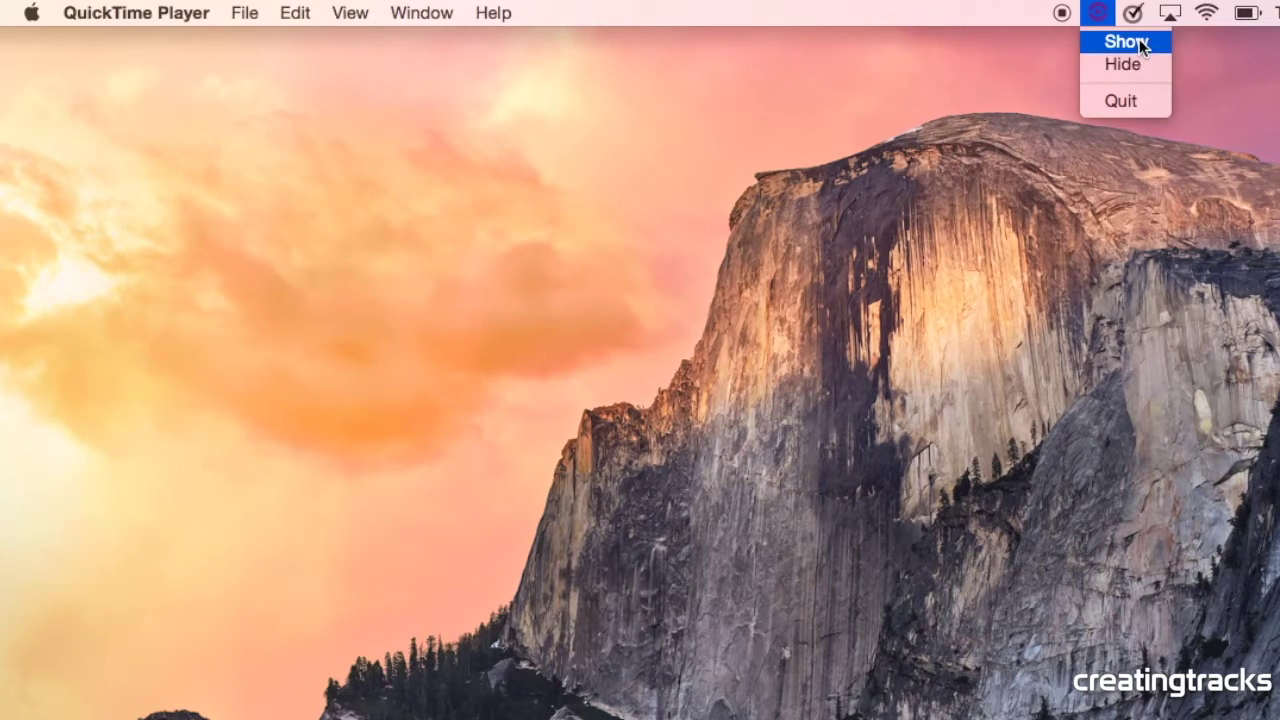
# - Sign in to the Avid Master Account and review the Apps, Licensing and Support tabs
pyautogui.click(1139, 39)
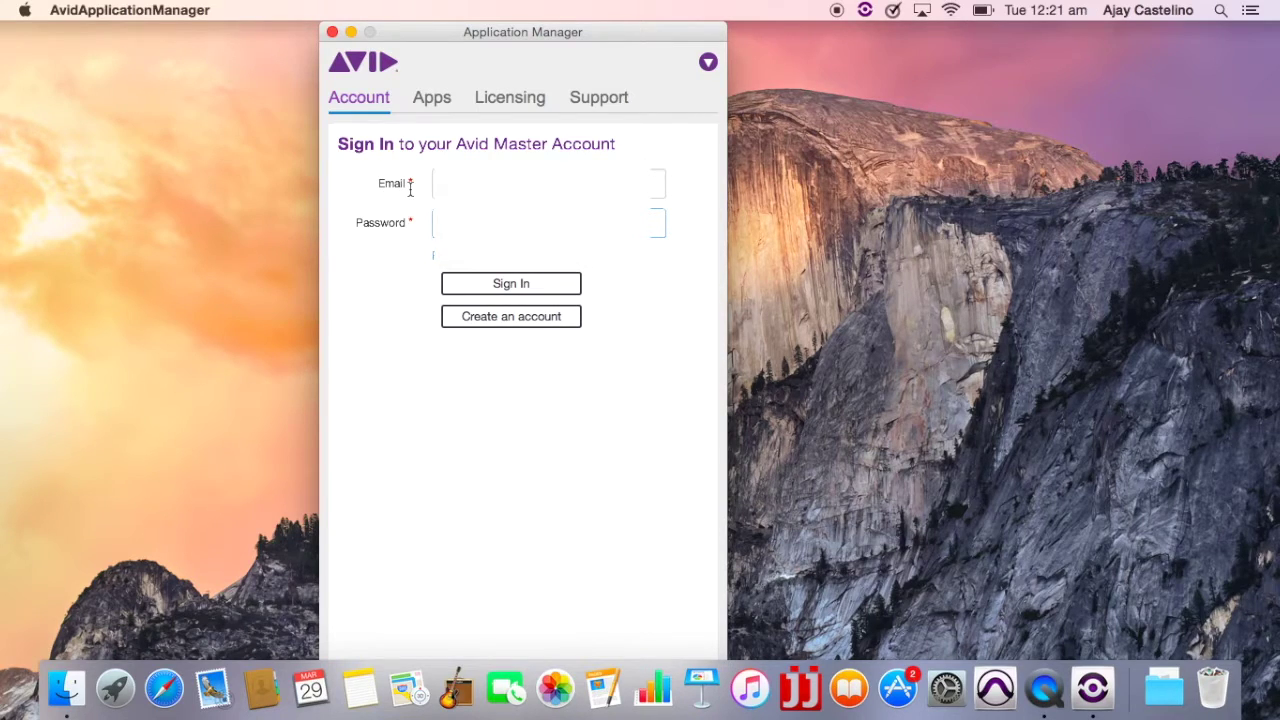
pyautogui.click(523, 283)
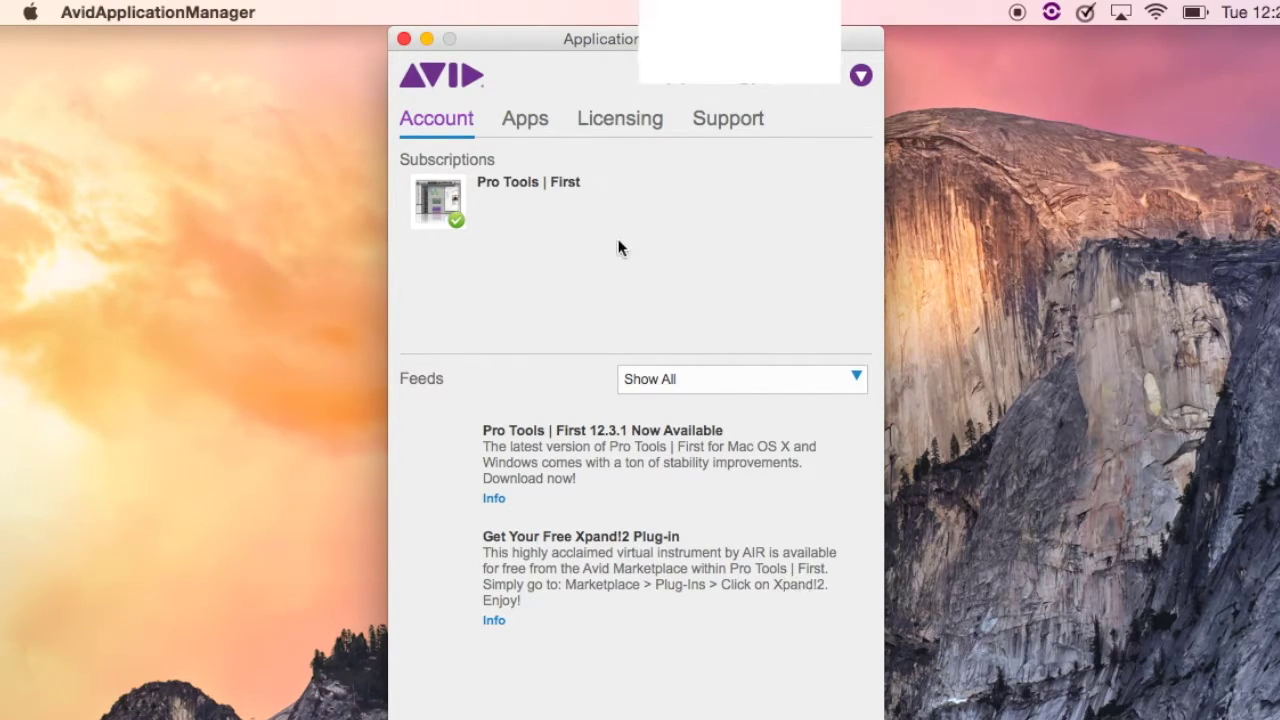
pyautogui.click(535, 122)
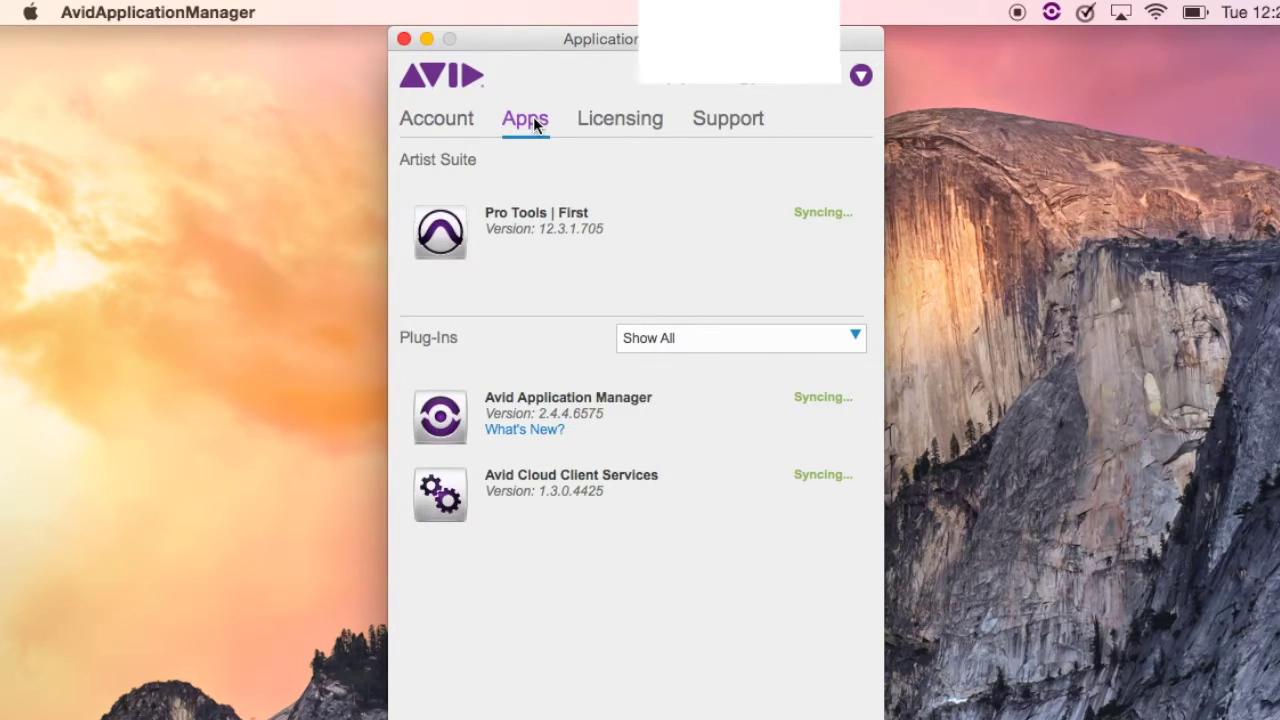
pyautogui.click(638, 125)
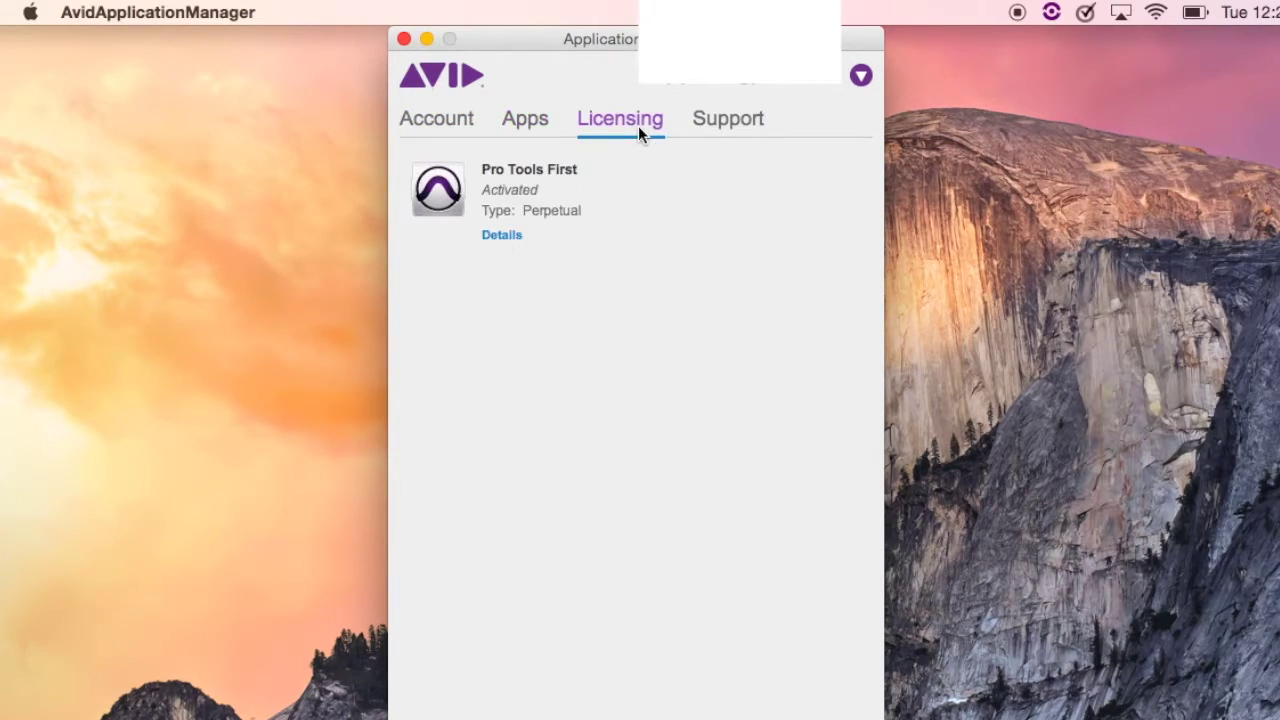
pyautogui.click(752, 118)
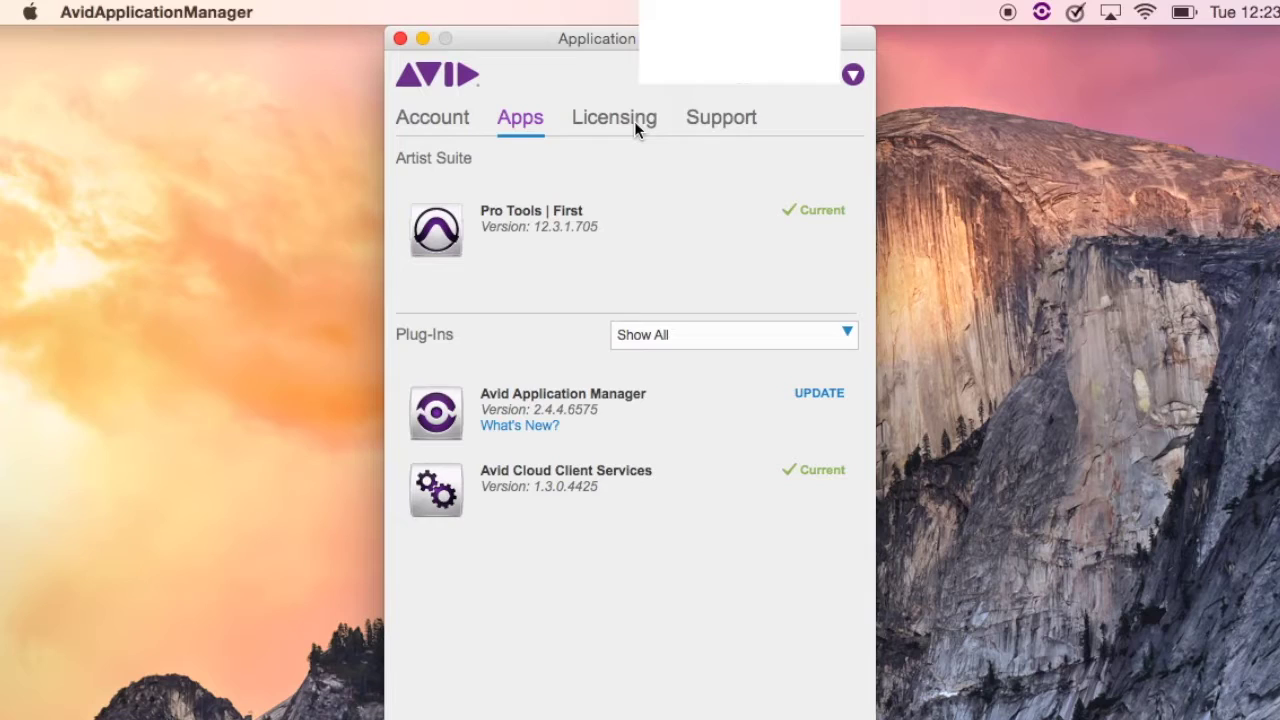
# - Download the Avid Application Manager 2.4.4.6575 update and launch its installer, allowing the compatibility check
pyautogui.click(812, 396)
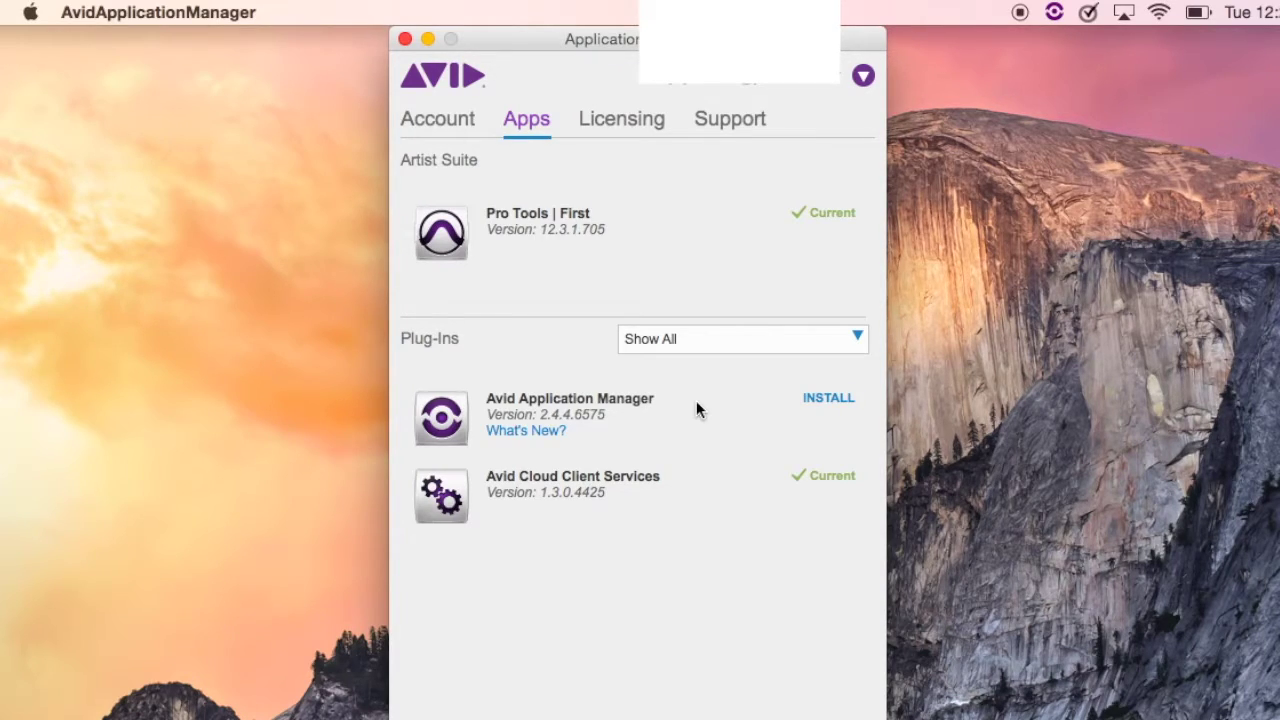
pyautogui.click(830, 402)
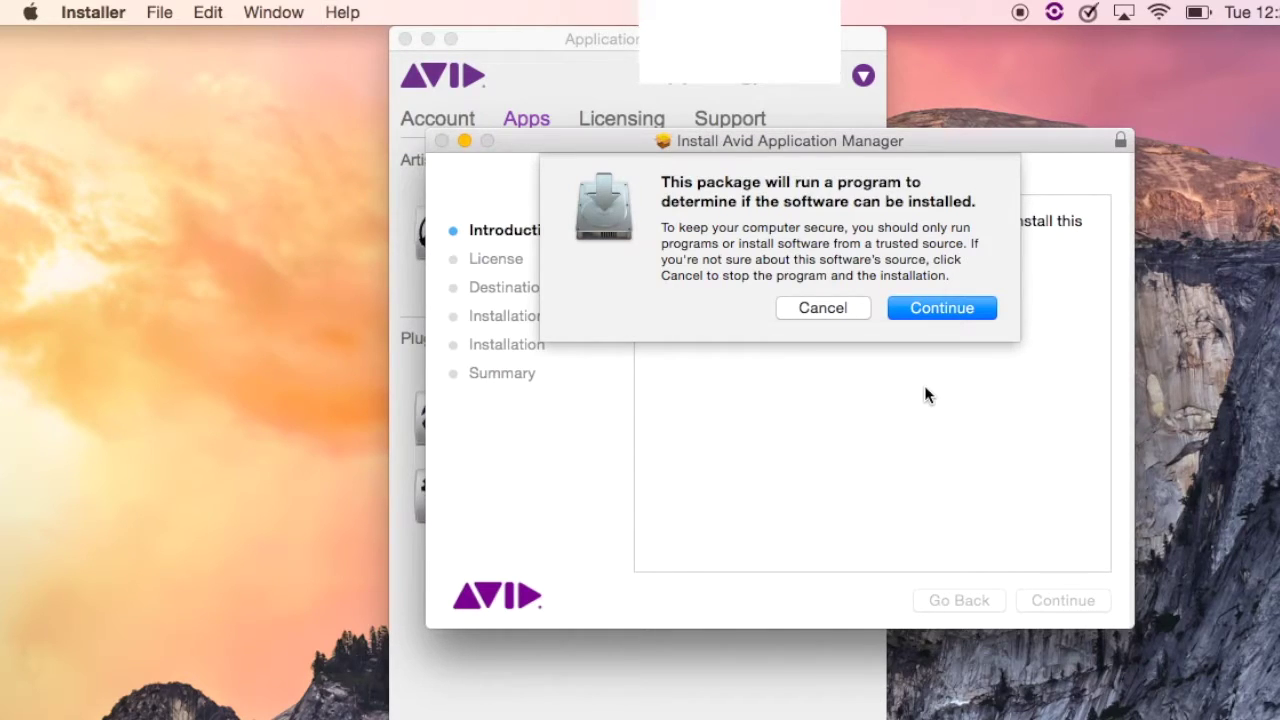
pyautogui.click(961, 312)
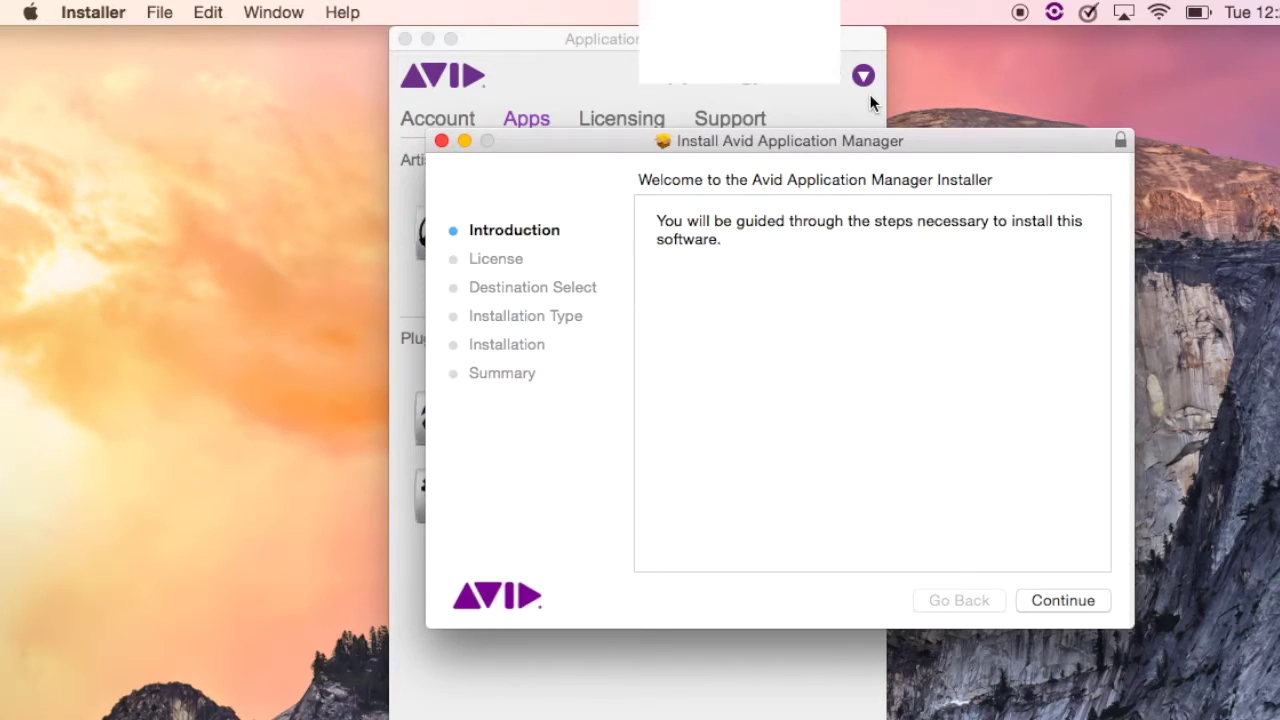
# - Accept the license and install the Application Manager update on Macintosh HD with admin authorization
pyautogui.click(1063, 598)
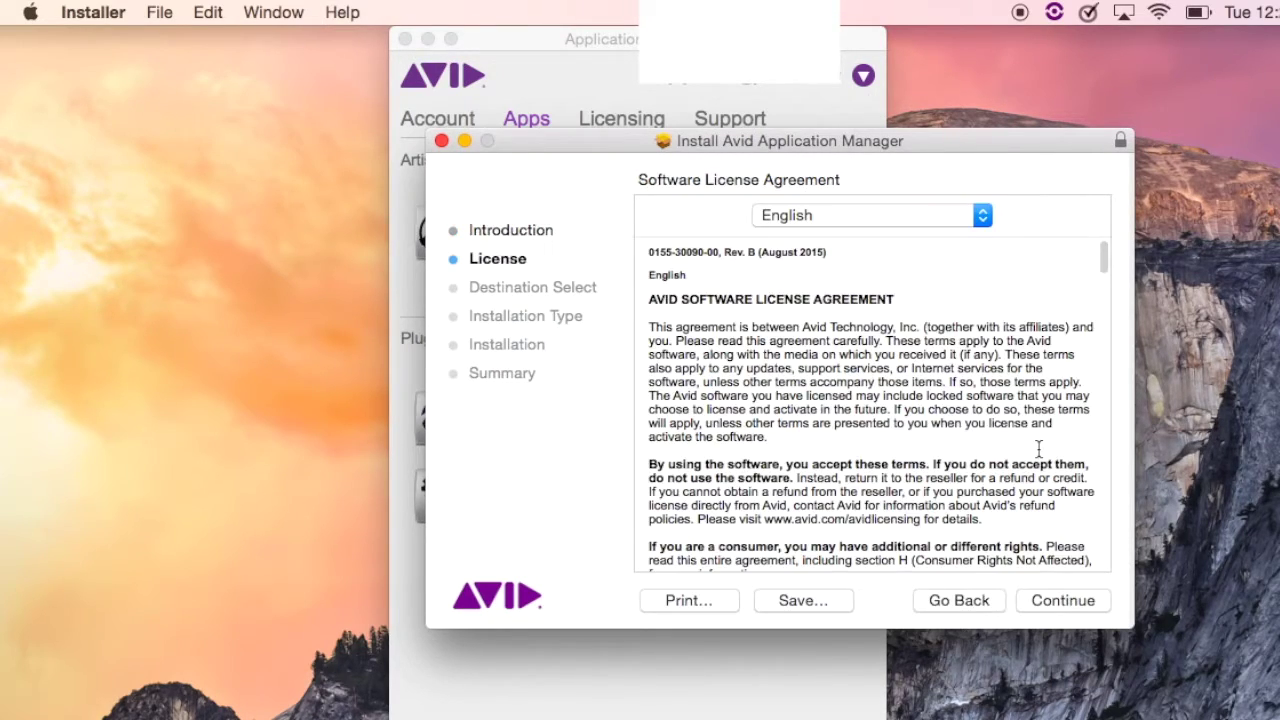
pyautogui.click(1074, 602)
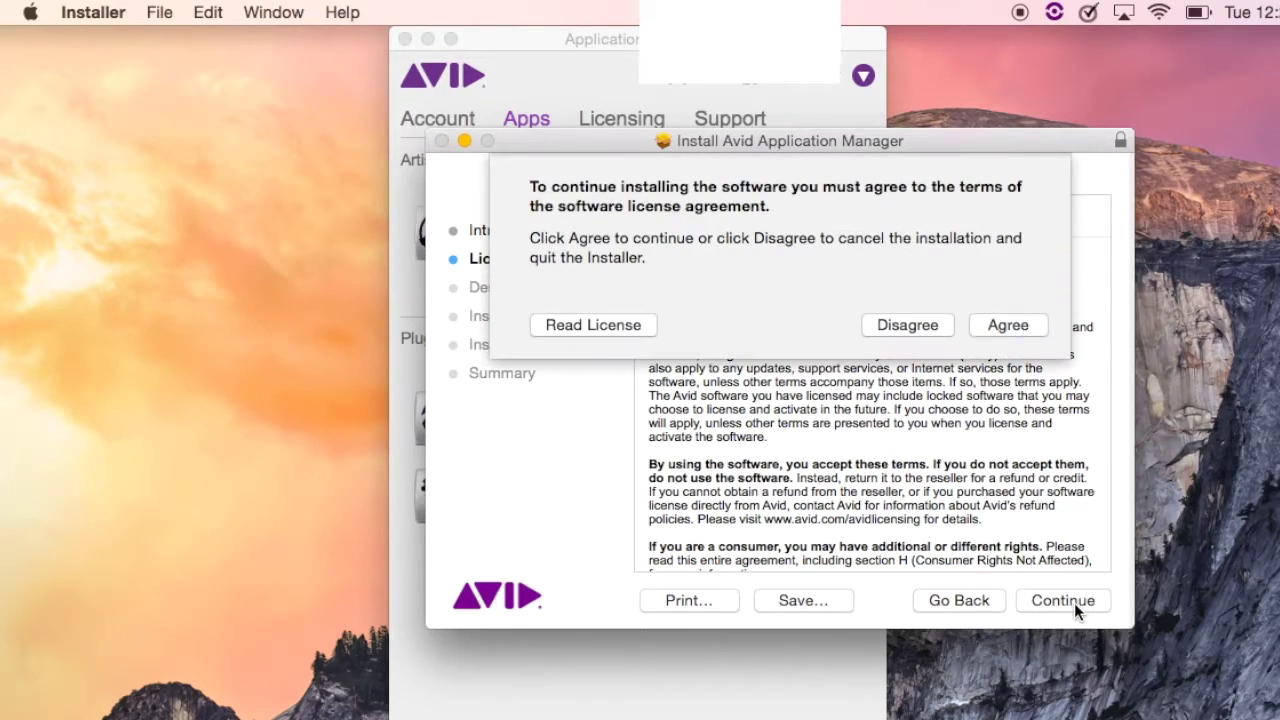
pyautogui.click(1004, 326)
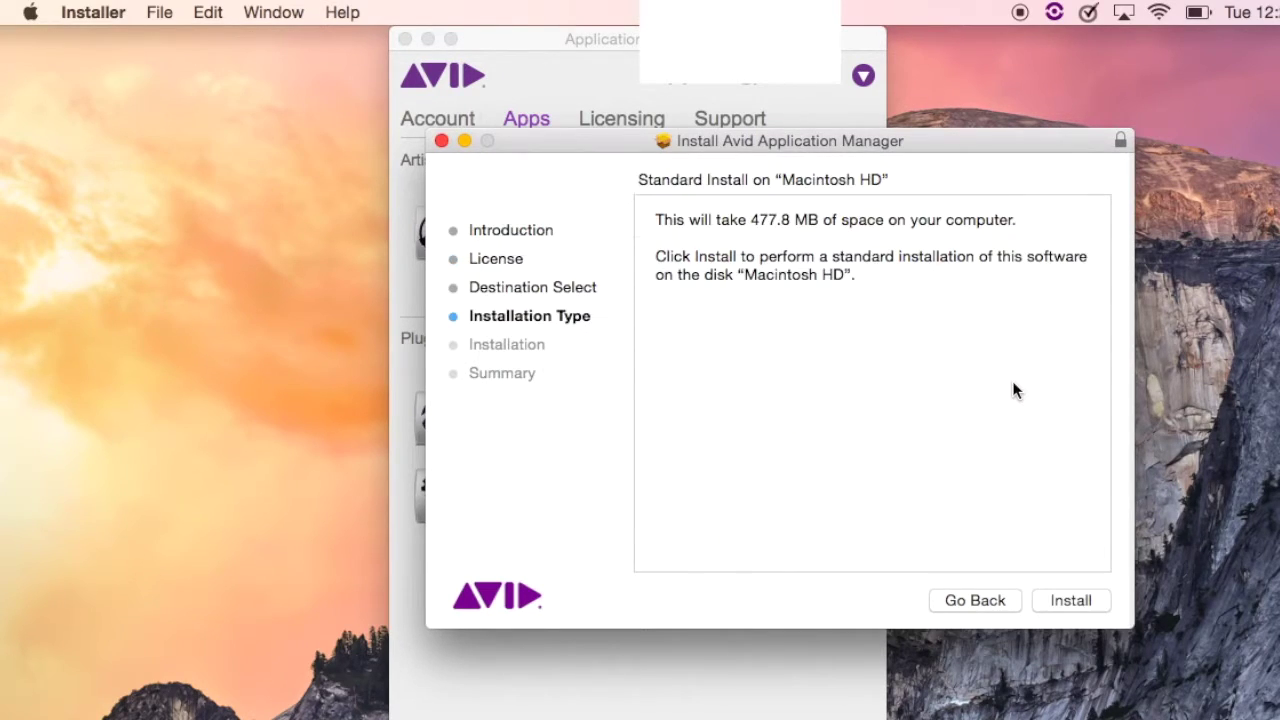
pyautogui.click(1087, 603)
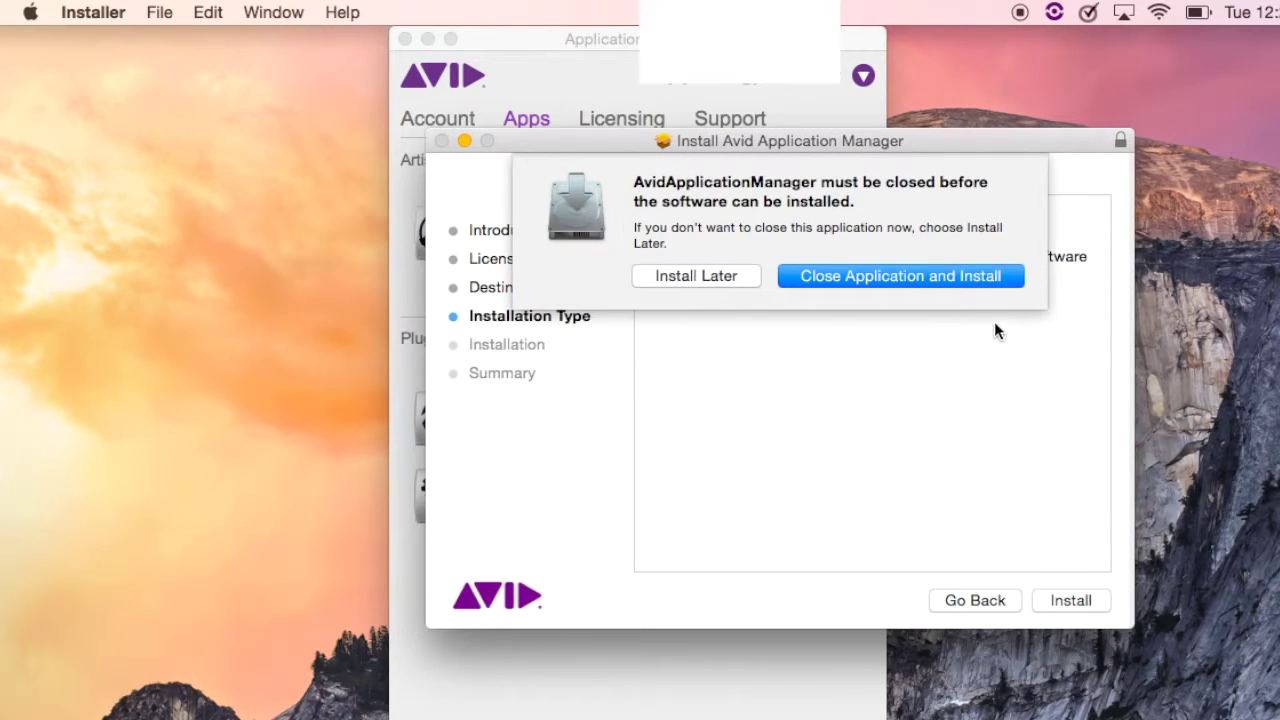
pyautogui.click(926, 277)
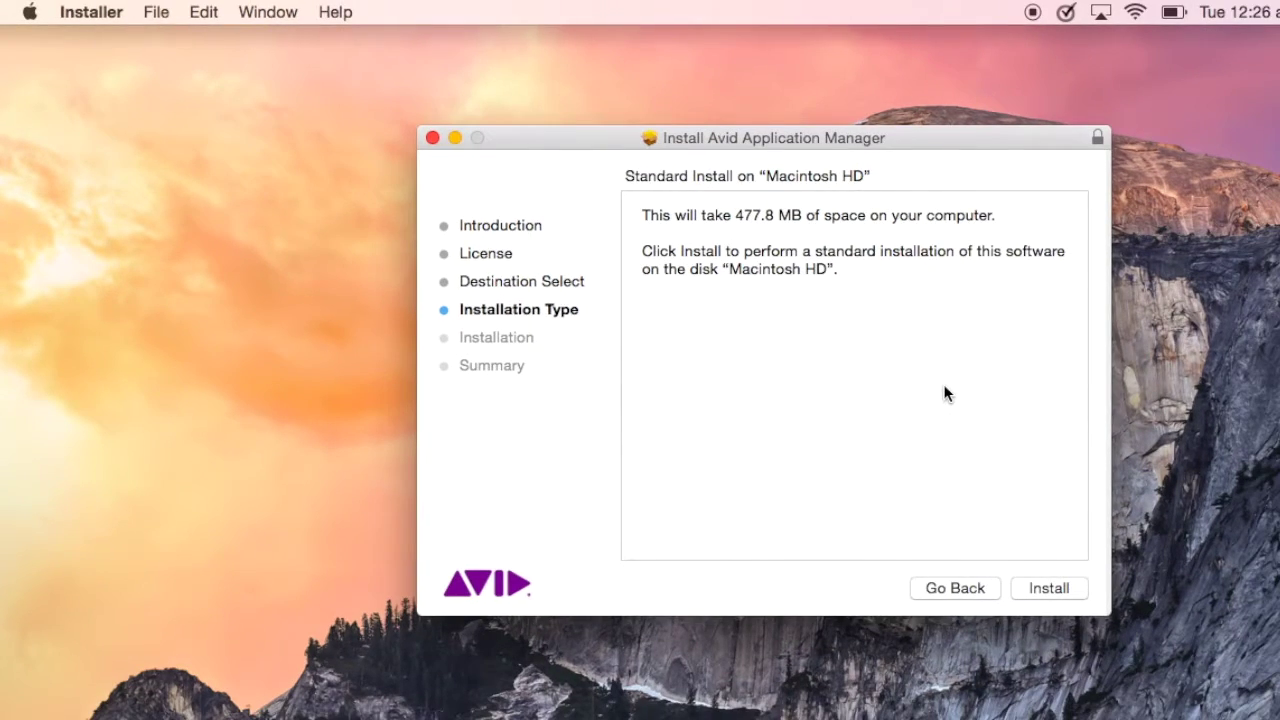
pyautogui.press('Return')
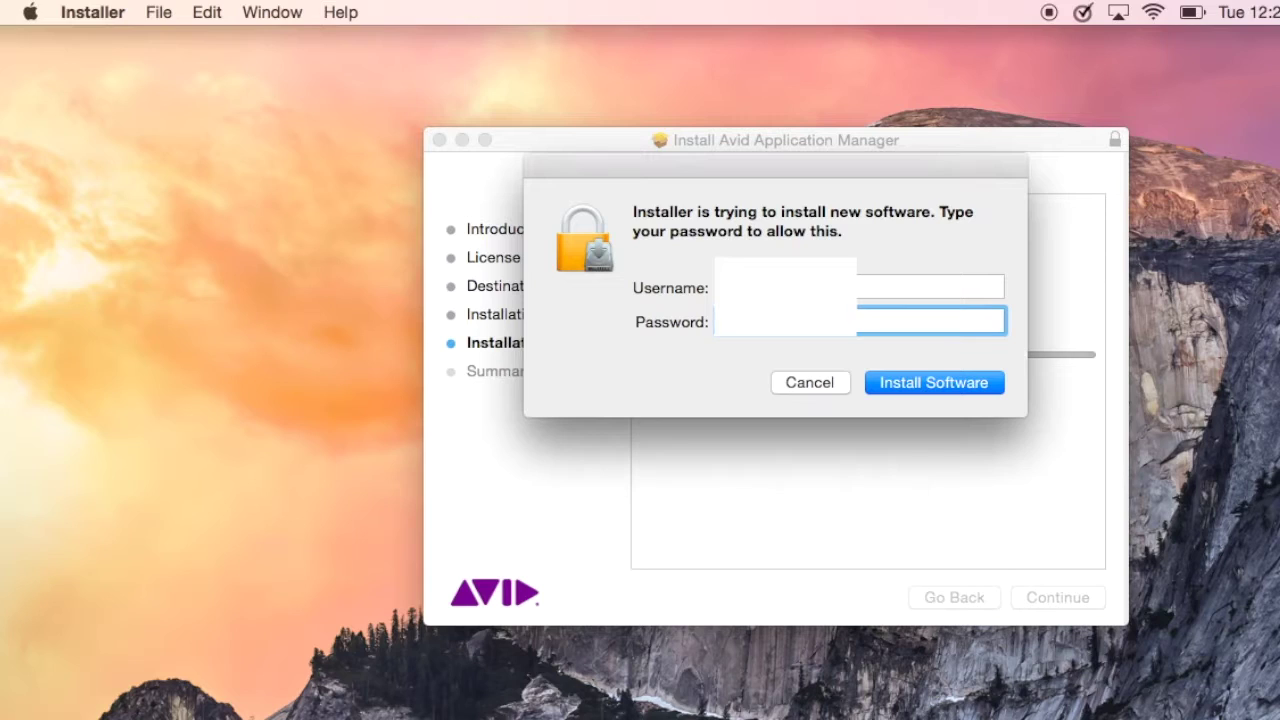
pyautogui.click(938, 383)
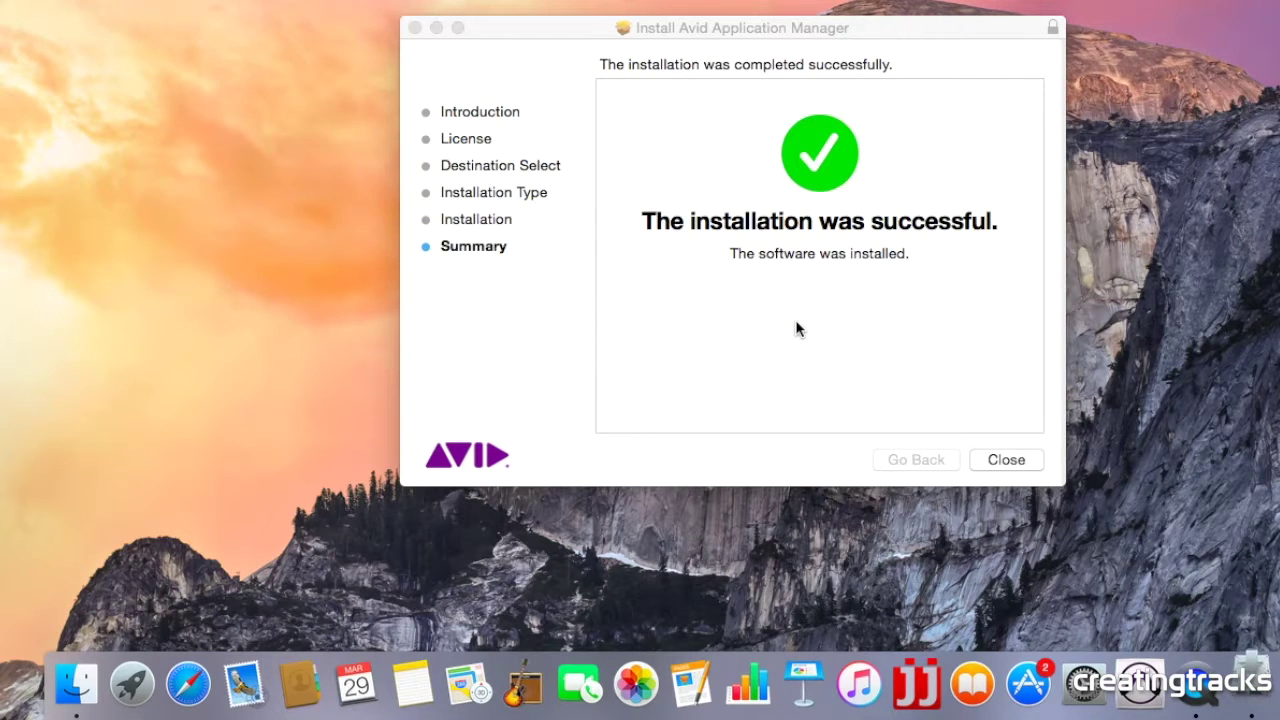
pyautogui.click(1027, 460)
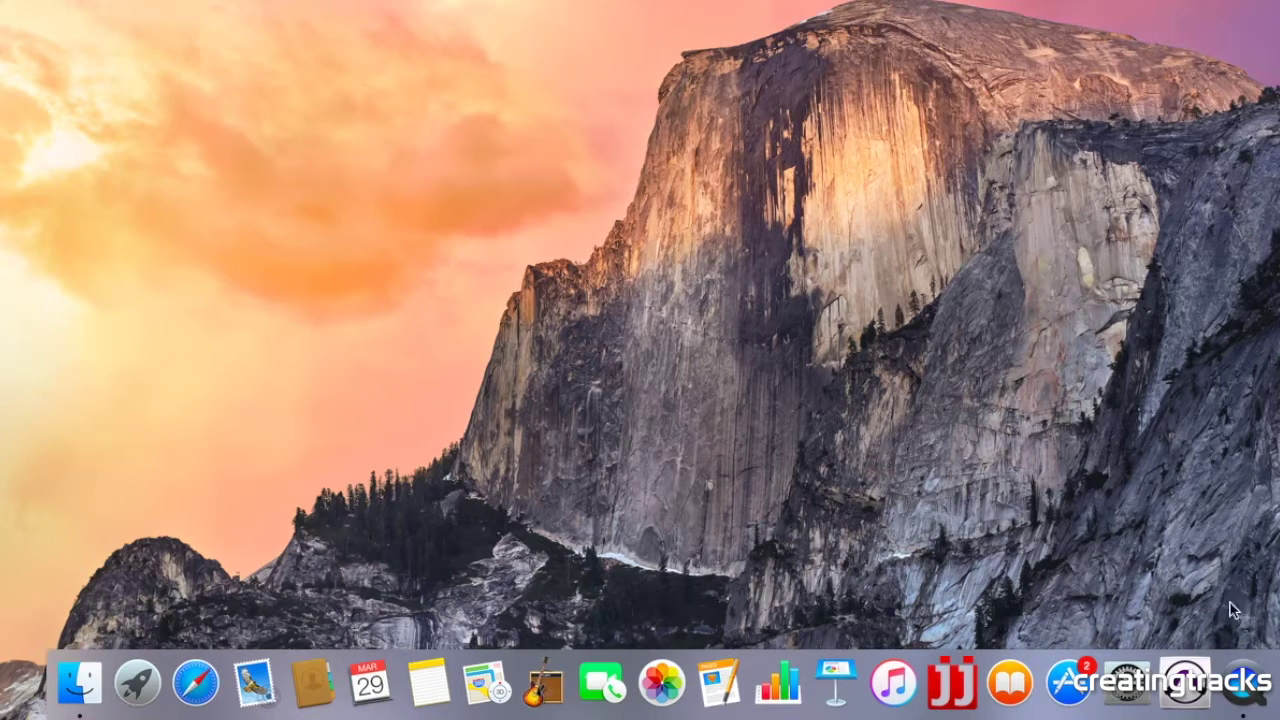
# - Launch Pro Tools First and confirm the Pro Tools Aggregate I/O playback engine at 44.1 kHz
pyautogui.click(1190, 685)
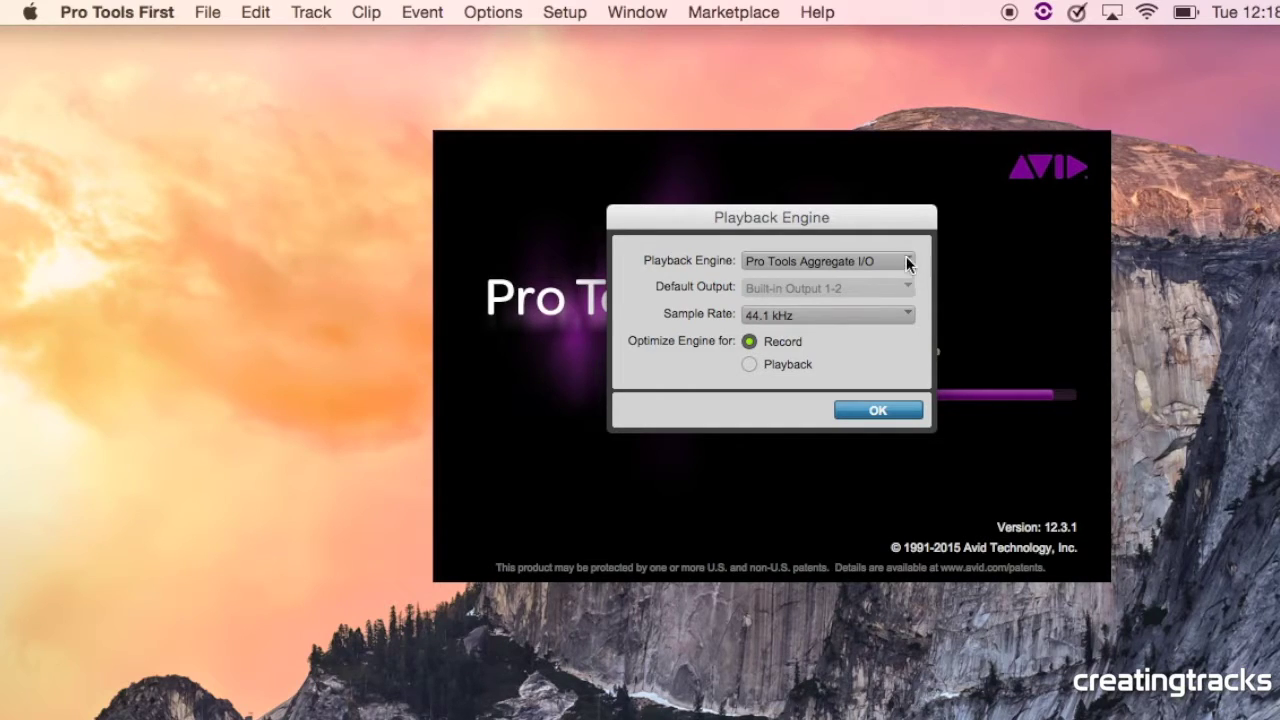
pyautogui.click(908, 265)
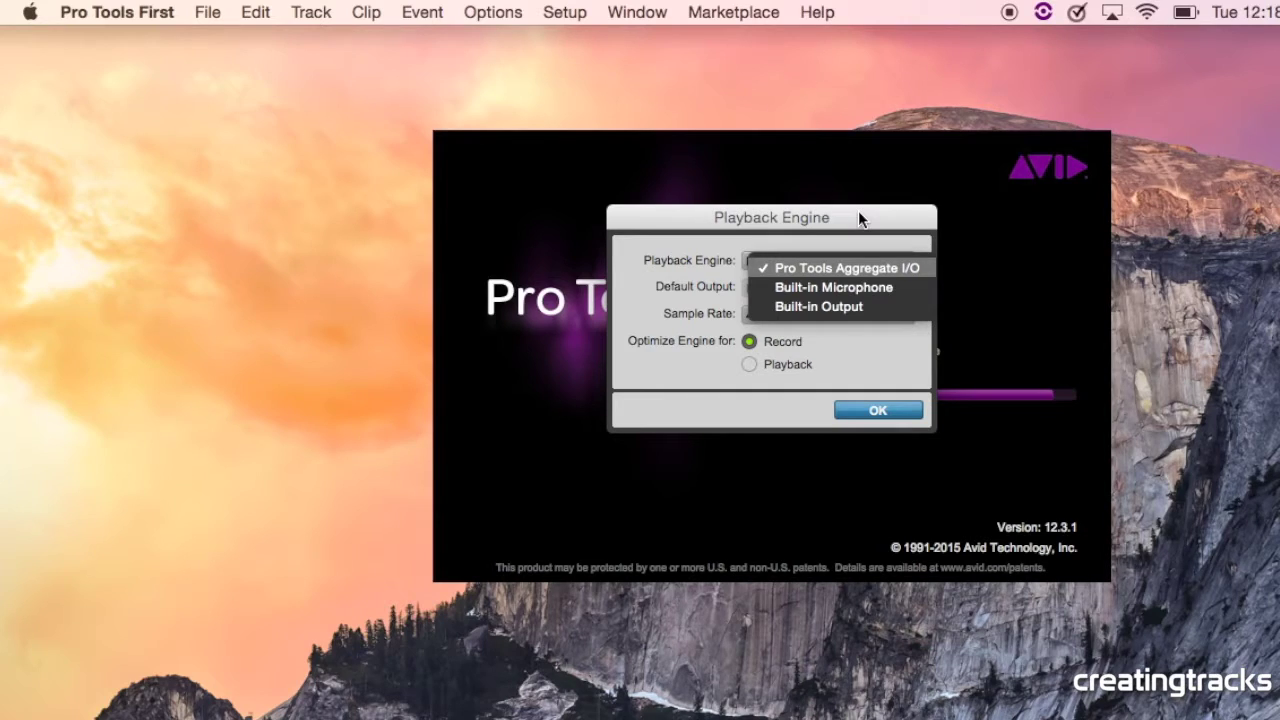
pyautogui.click(732, 398)
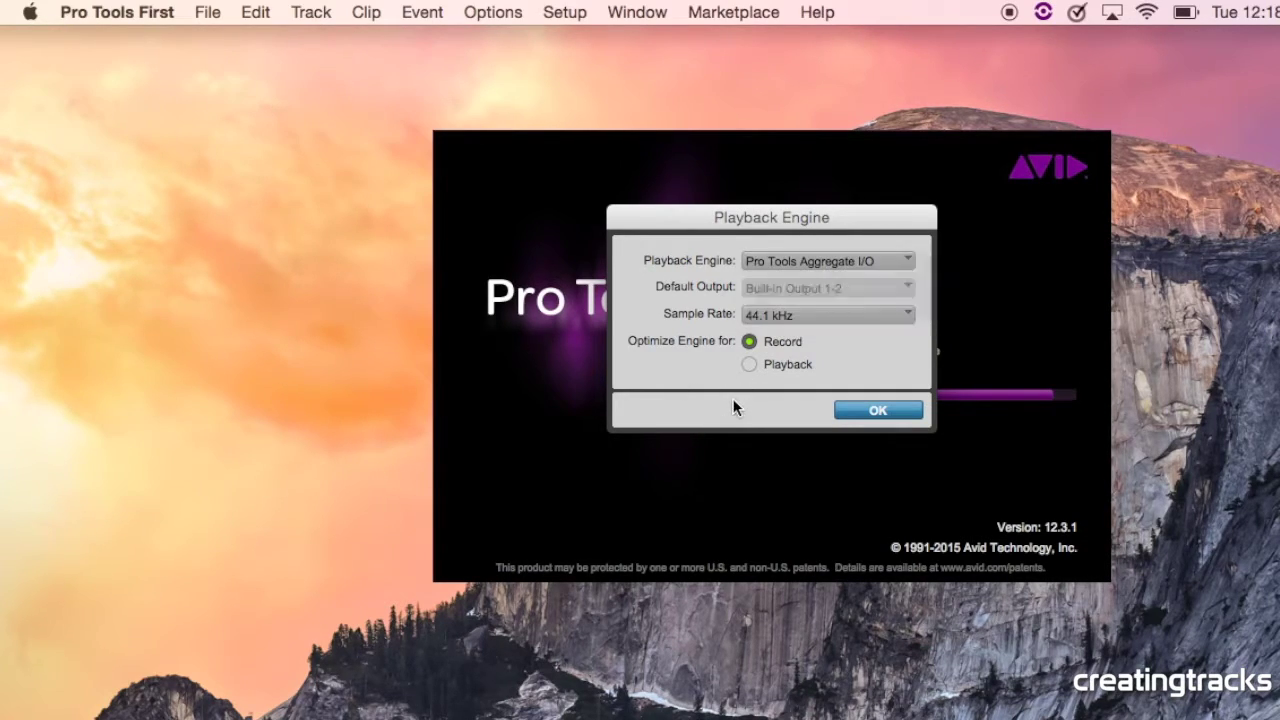
pyautogui.click(878, 411)
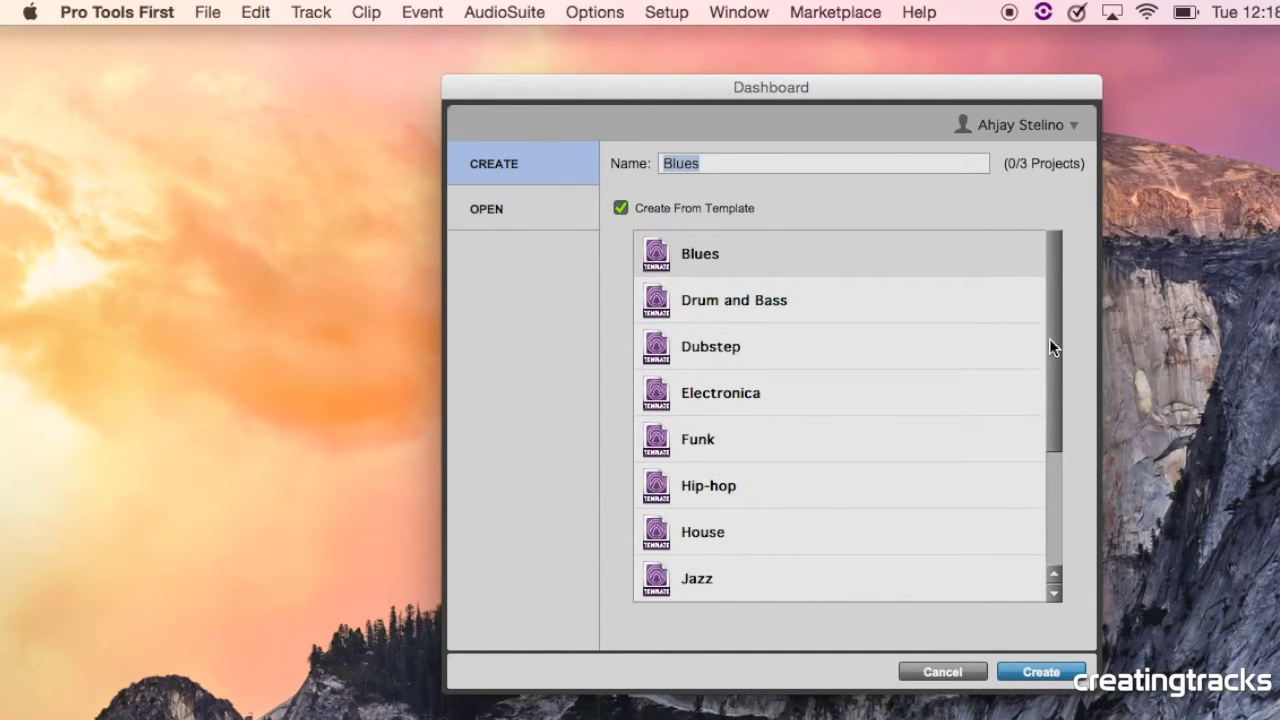
# - Select the Songwriter template with Create From Template enabled and create the Songwriter session
pyautogui.moveTo(1053, 342); pyautogui.dragTo(1058, 287)
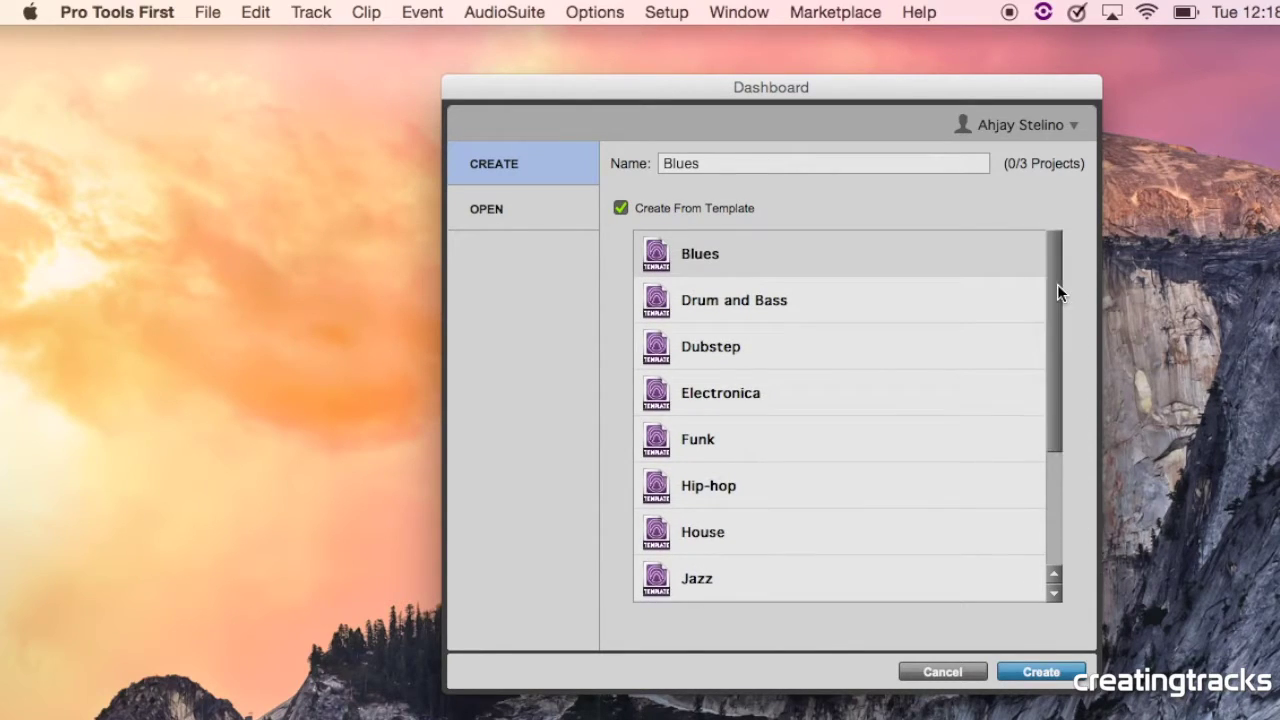
pyautogui.click(499, 214)
pyautogui.click(504, 165)
pyautogui.moveTo(1057, 325); pyautogui.dragTo(1058, 477)
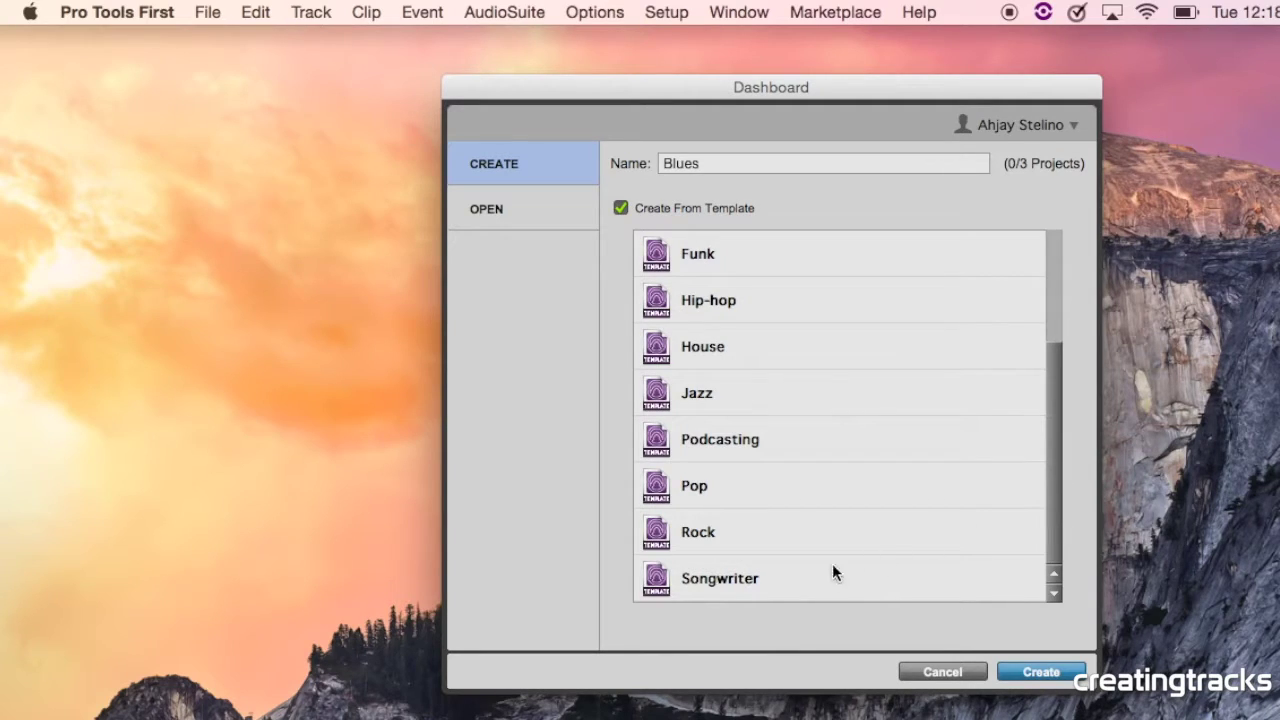
pyautogui.click(743, 581)
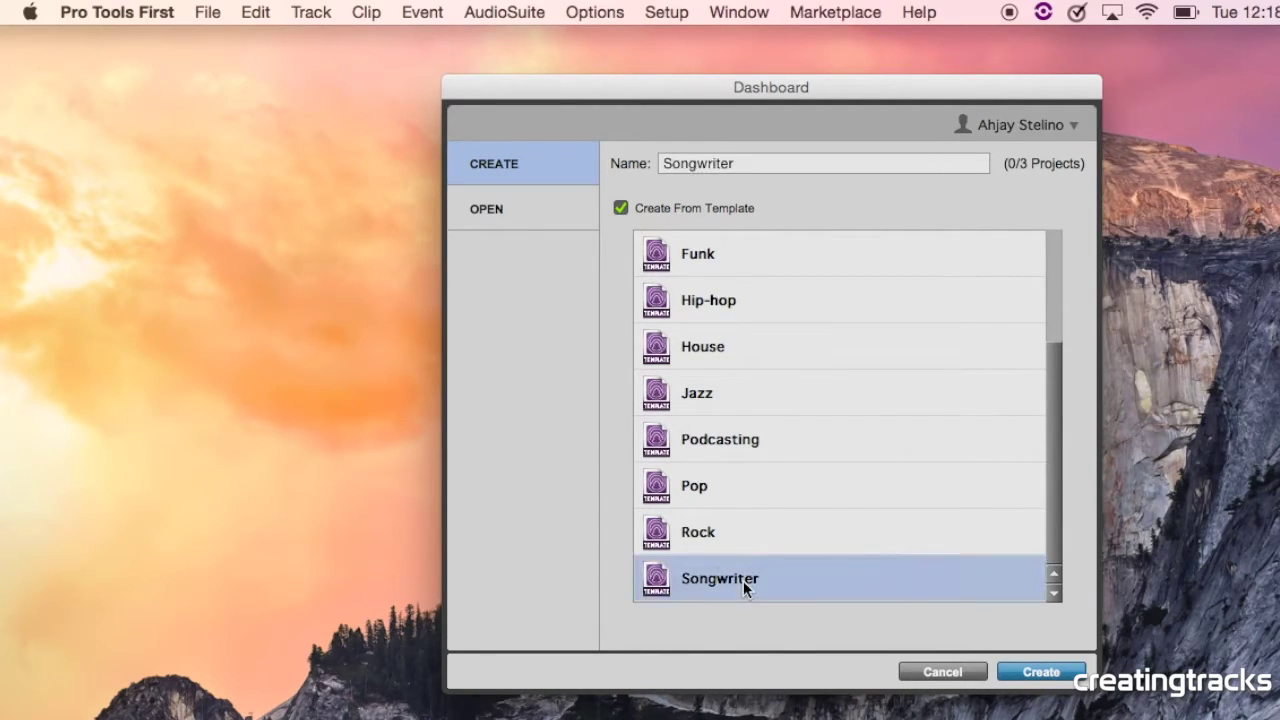
pyautogui.click(621, 209)
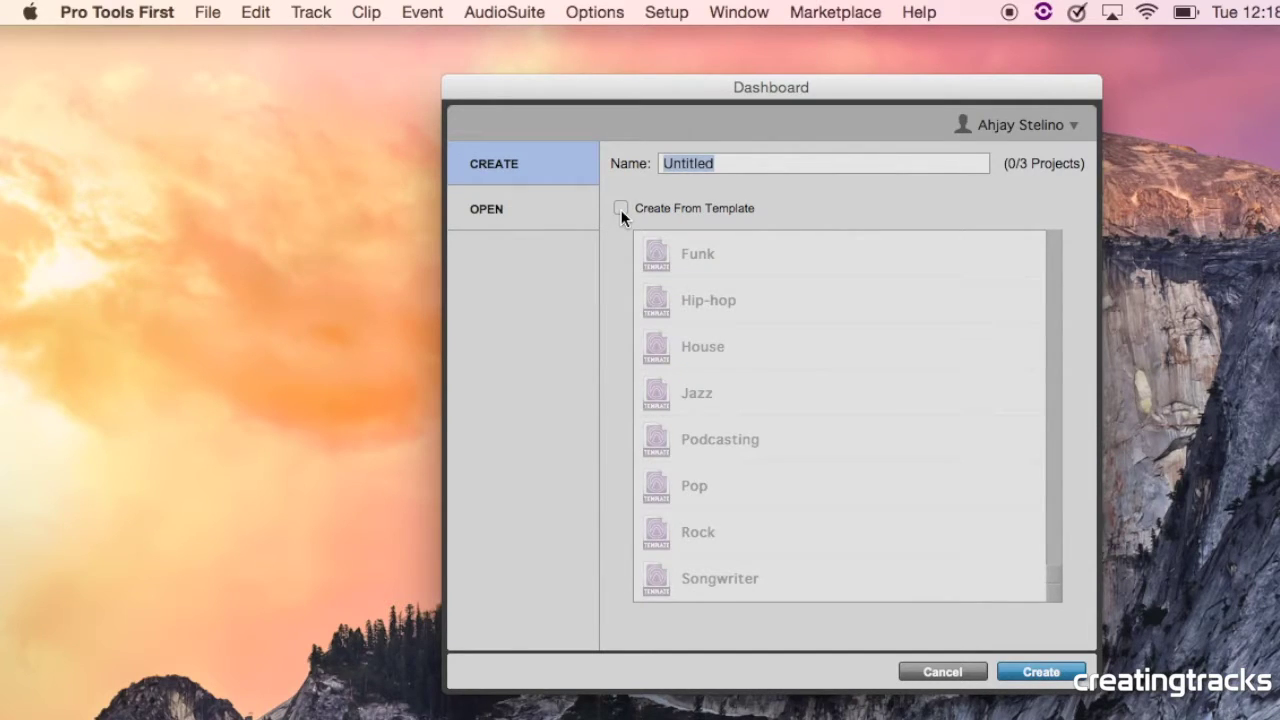
pyautogui.click(620, 209)
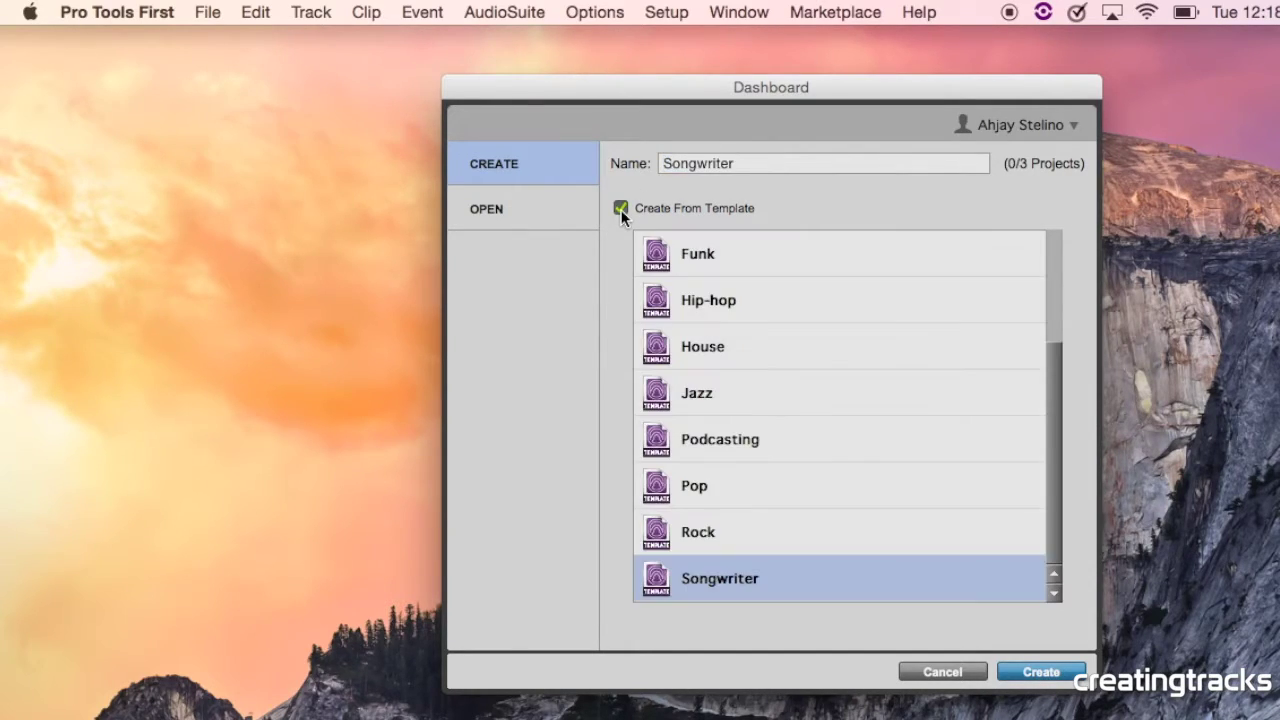
pyautogui.click(1041, 672)
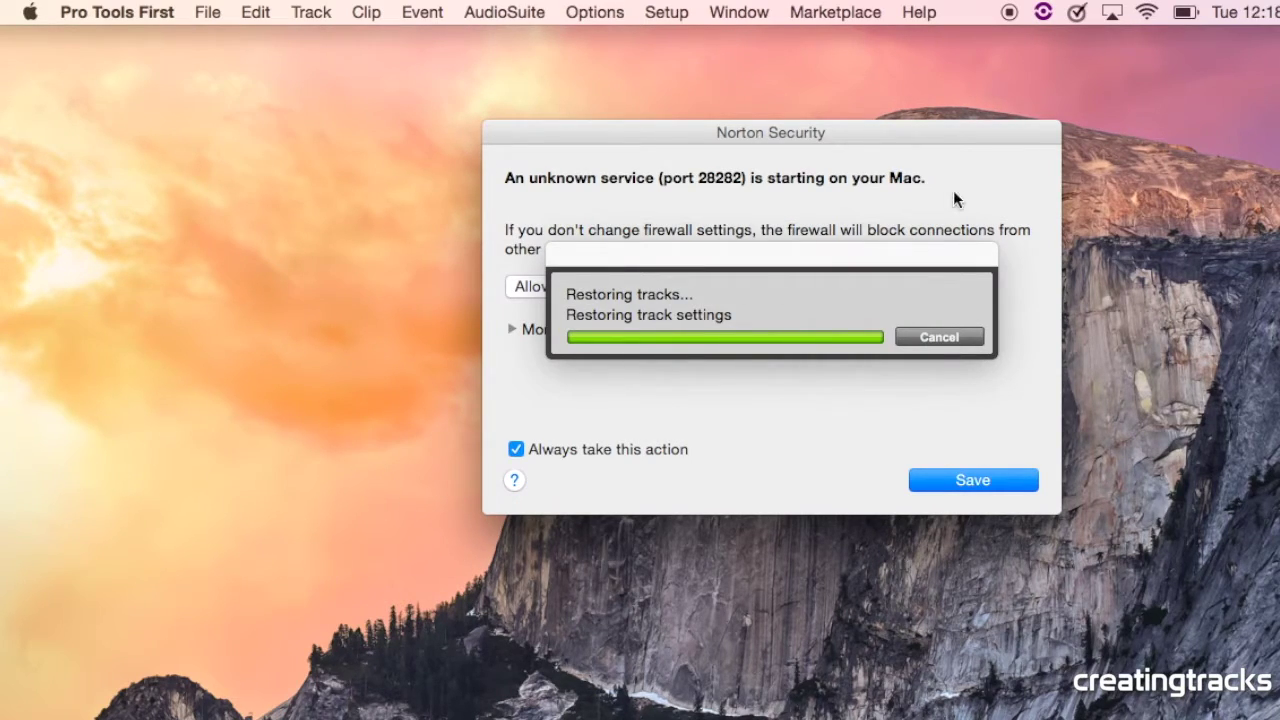
# - Save the Norton firewall choice and save the session report as Songwriter Notes
pyautogui.click(960, 484)
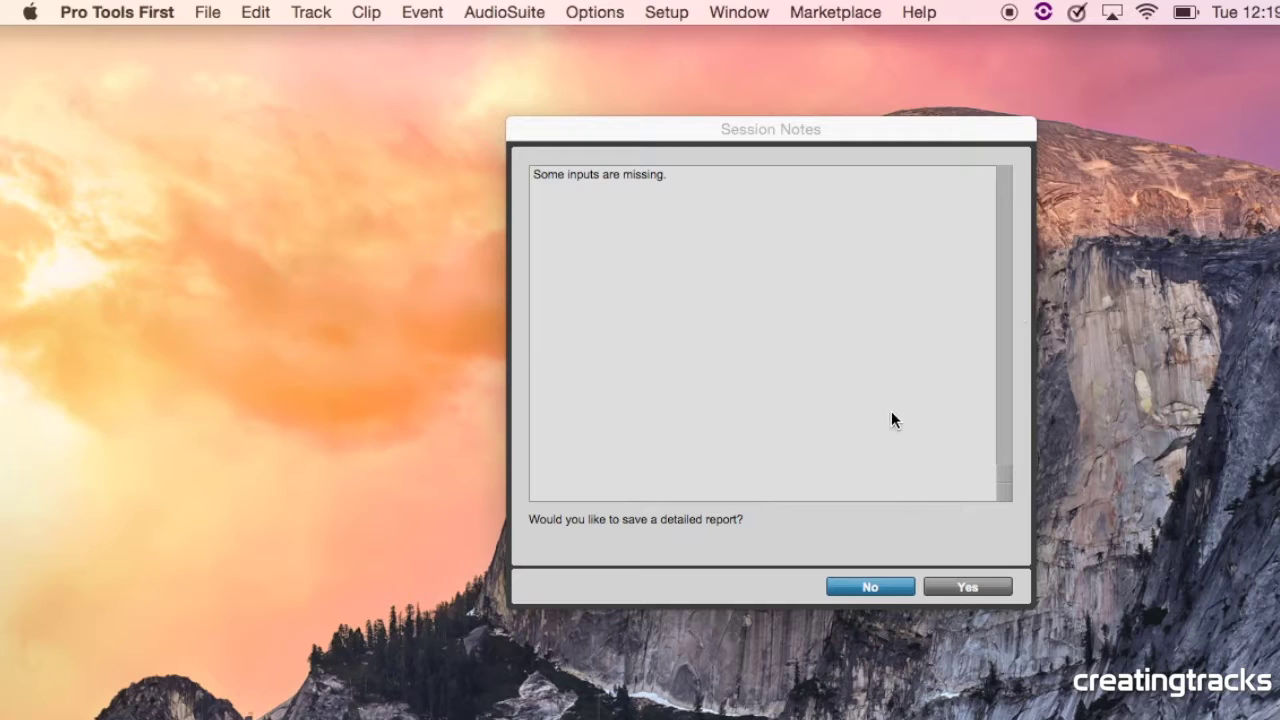
pyautogui.click(975, 585)
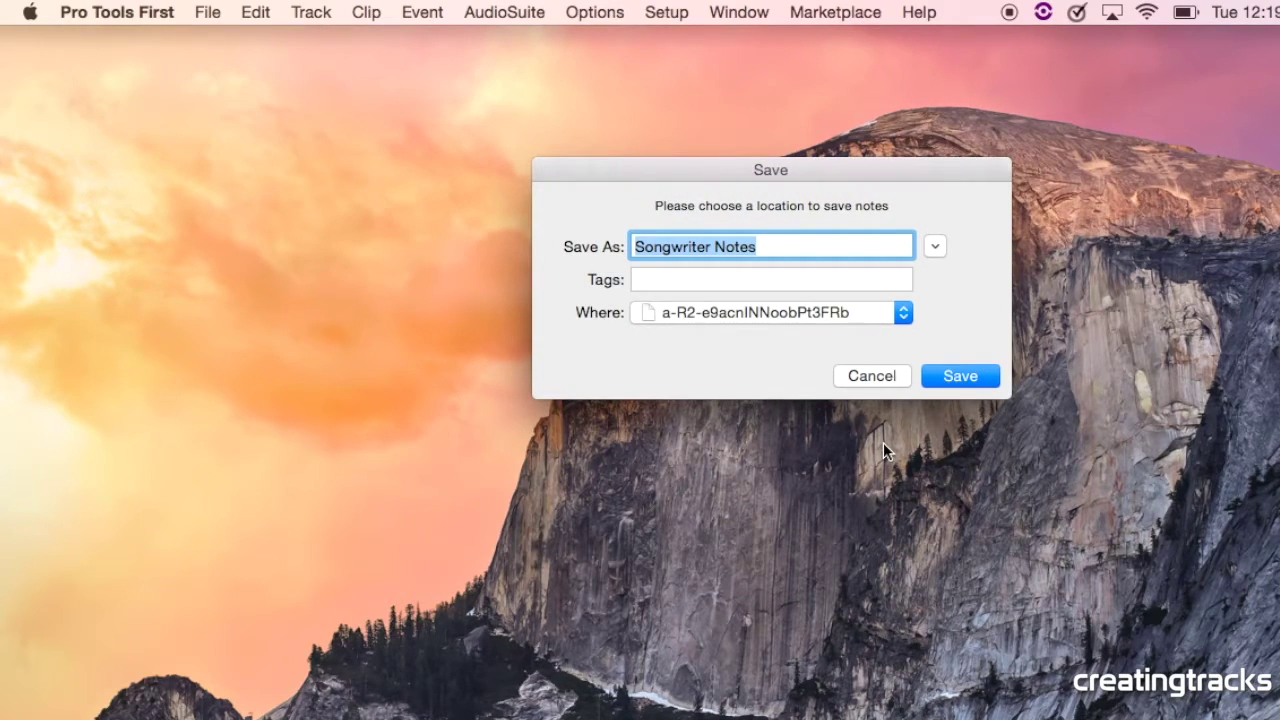
pyautogui.click(960, 376)
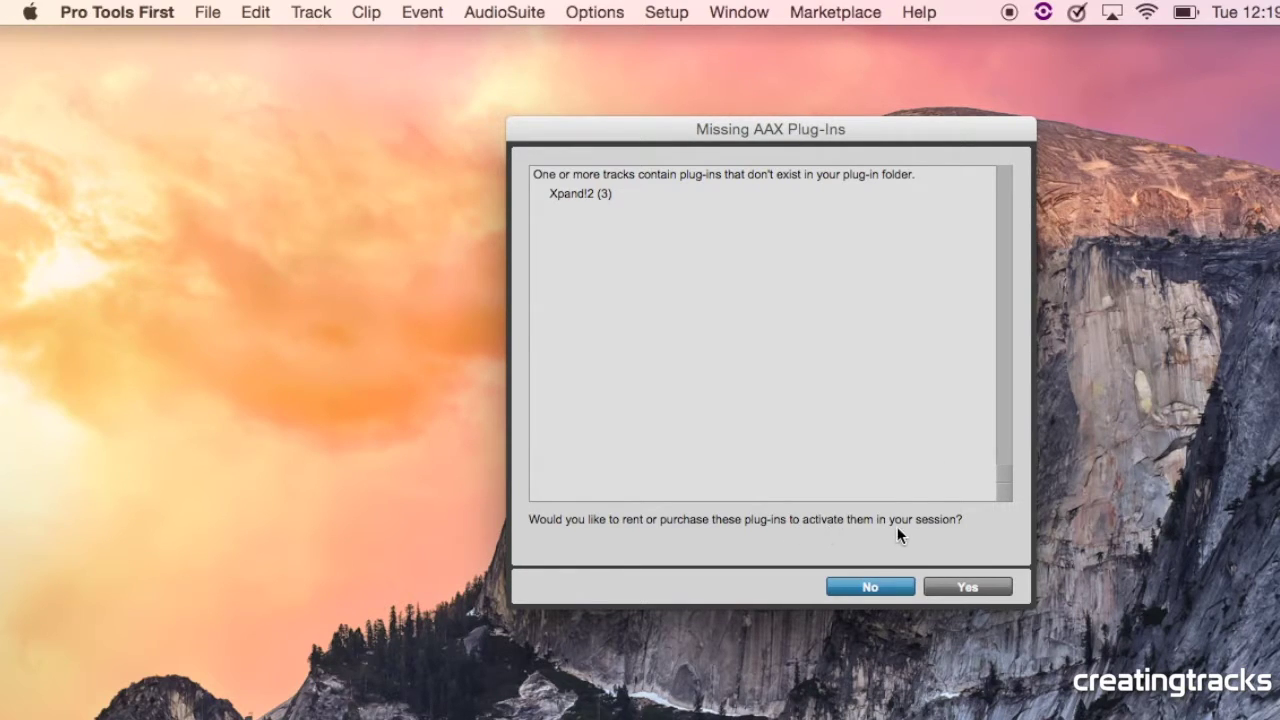
# - Get the missing Xpand!2 plug-in from the Marketplace through its $0 annual subscription
pyautogui.click(966, 586)
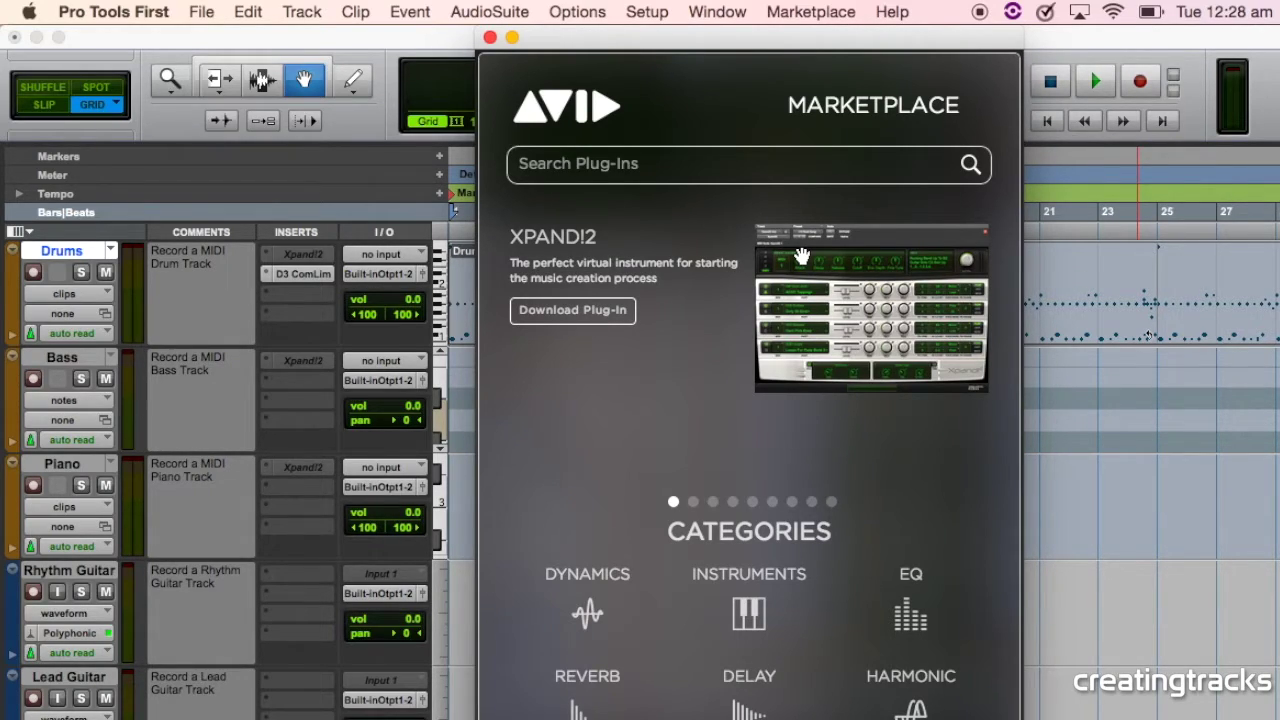
pyautogui.click(578, 313)
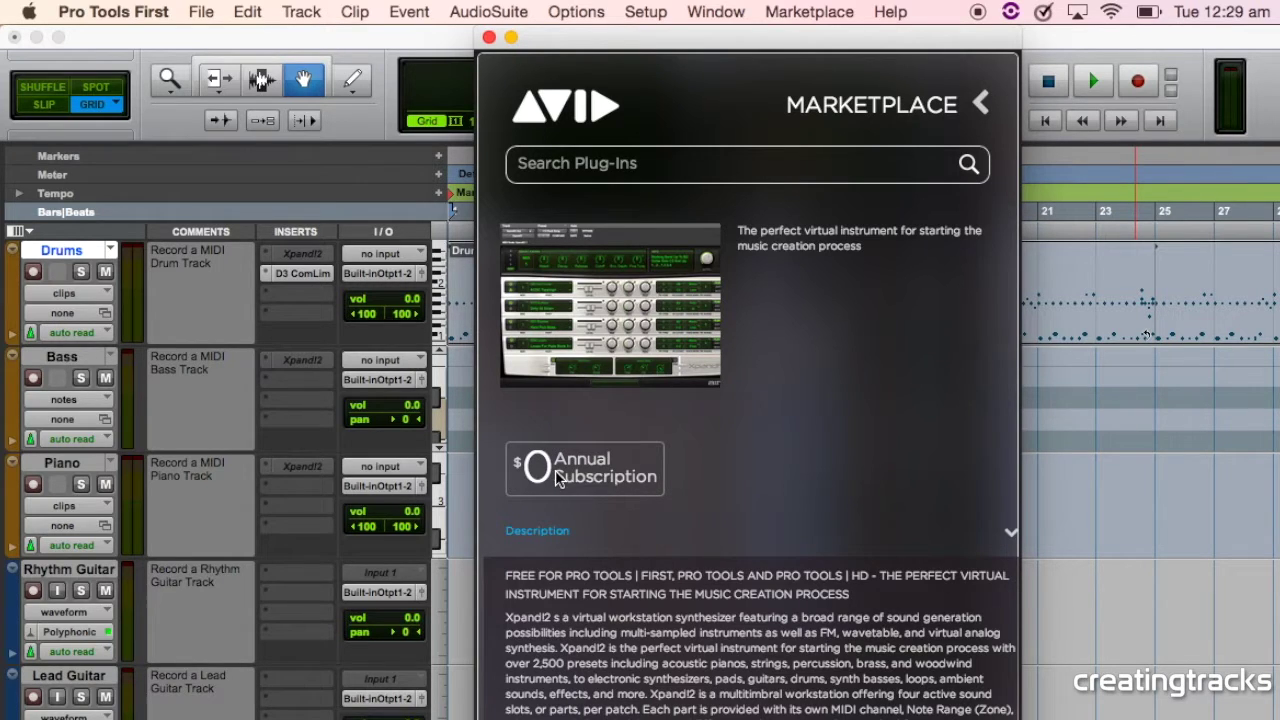
pyautogui.scroll(-5, 903, 486)
pyautogui.scroll(5, 903, 486)
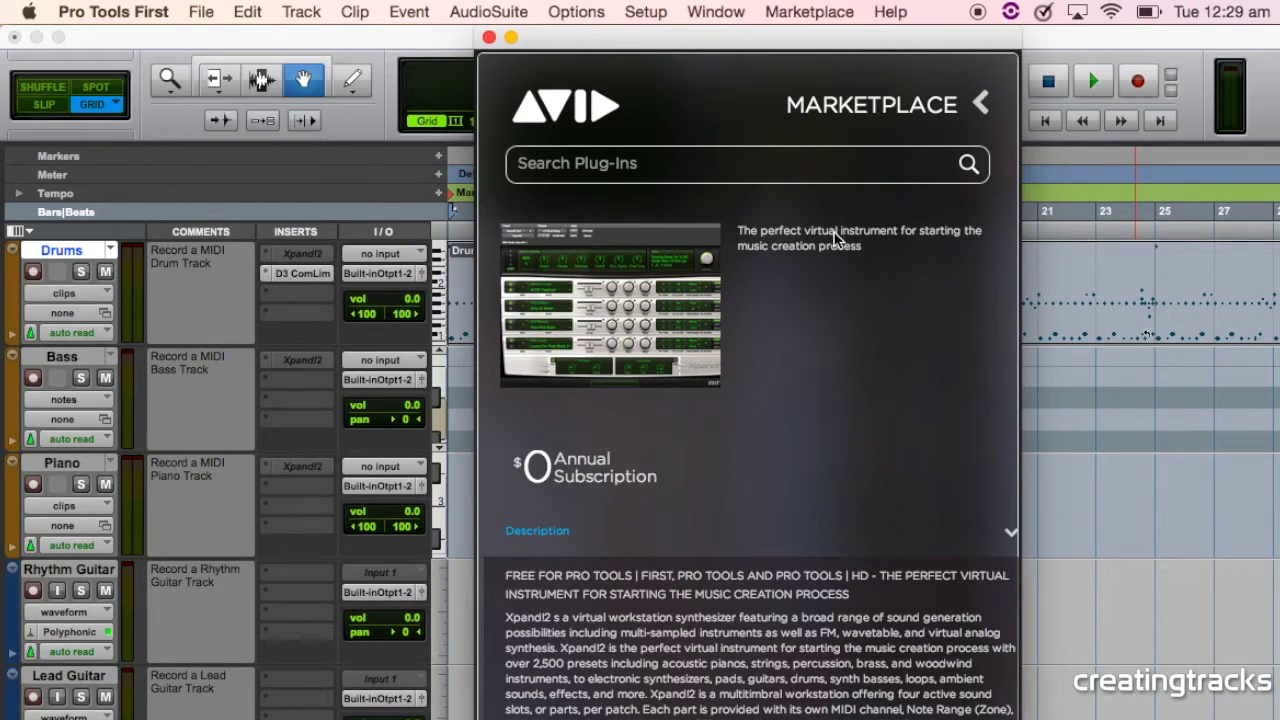
pyautogui.scroll(-2, 839, 377)
pyautogui.moveTo(1017, 428); pyautogui.dragTo(1017, 578)
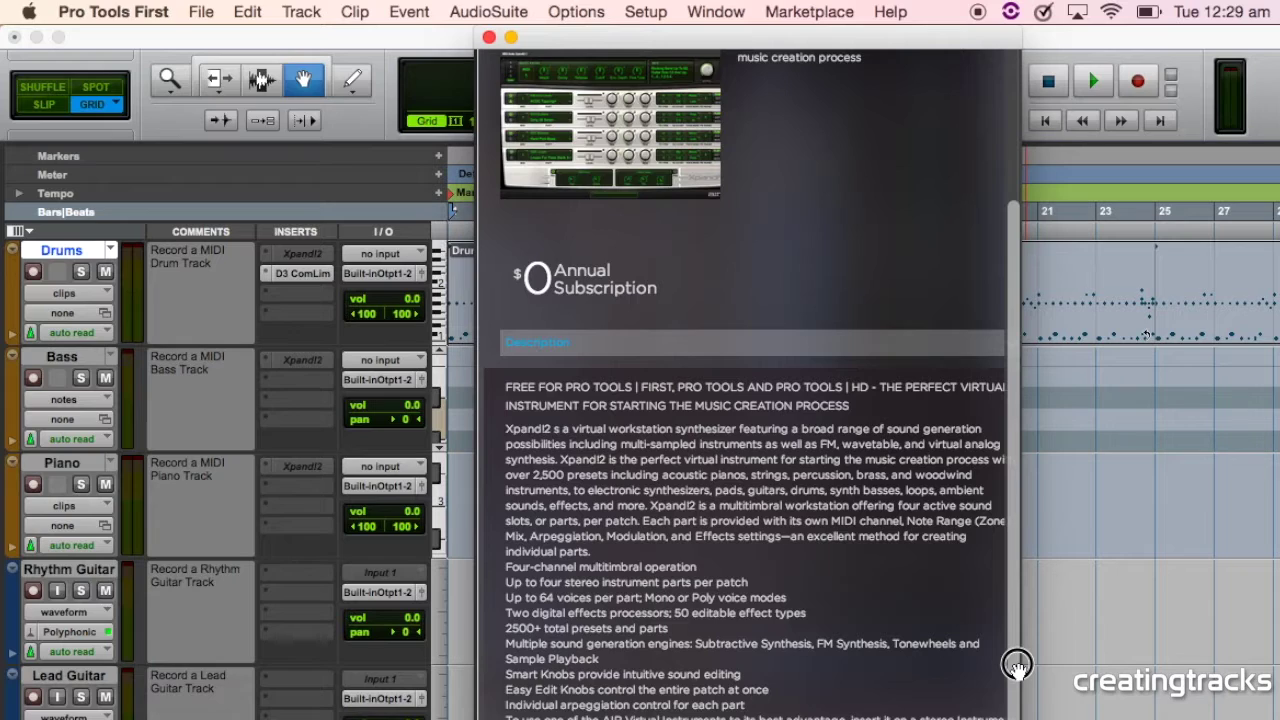
pyautogui.moveTo(1014, 449); pyautogui.dragTo(1017, 331)
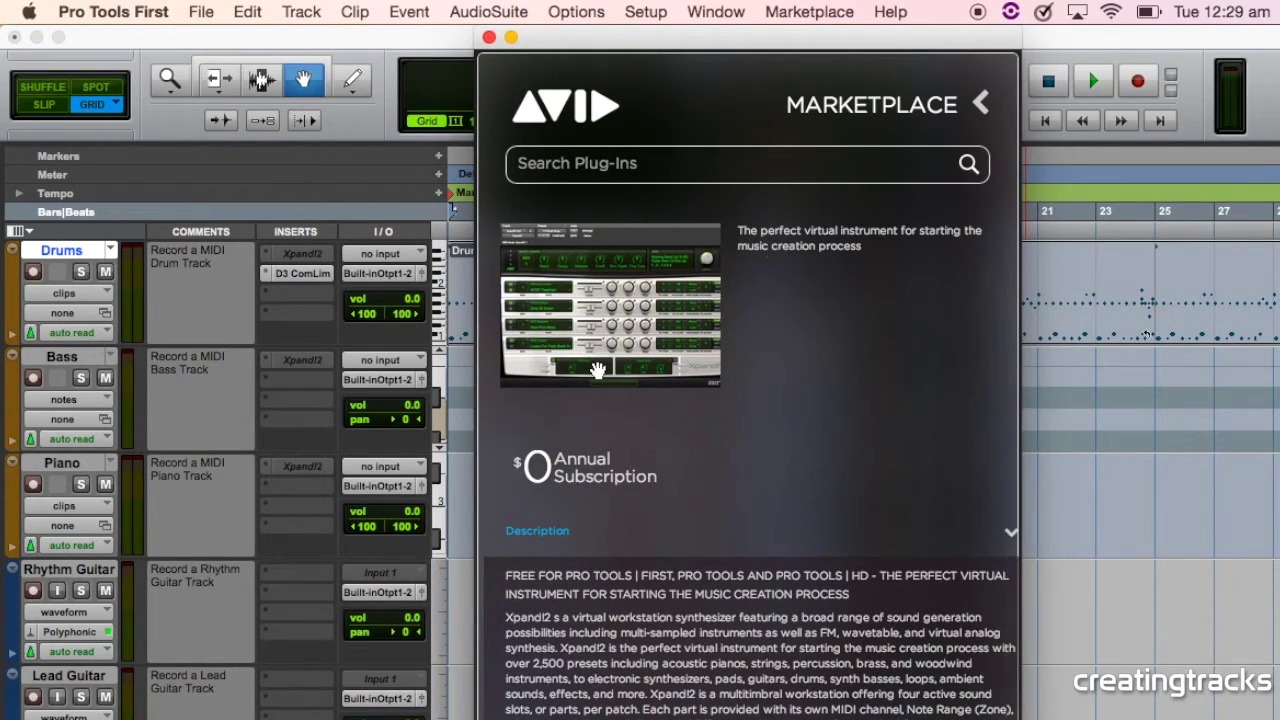
pyautogui.click(593, 472)
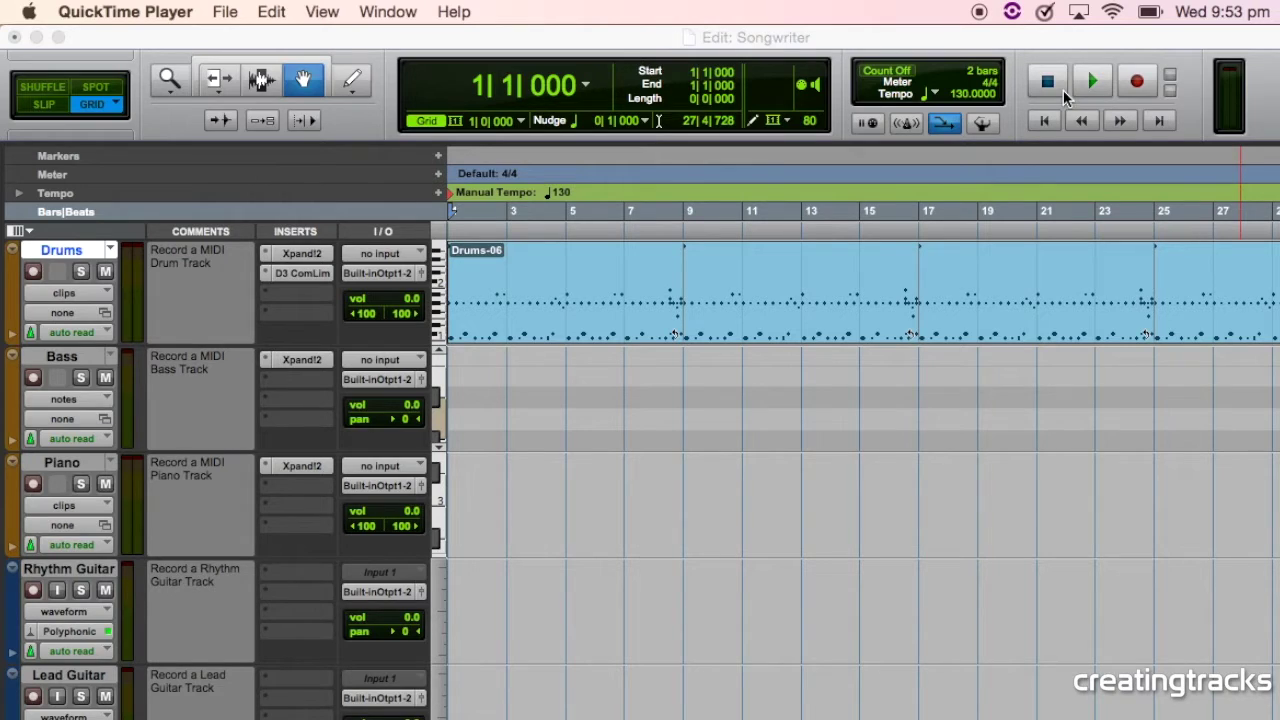
# - Play the Drums-06 clip for about eight bars, then stop playback
pyautogui.click(1092, 83)
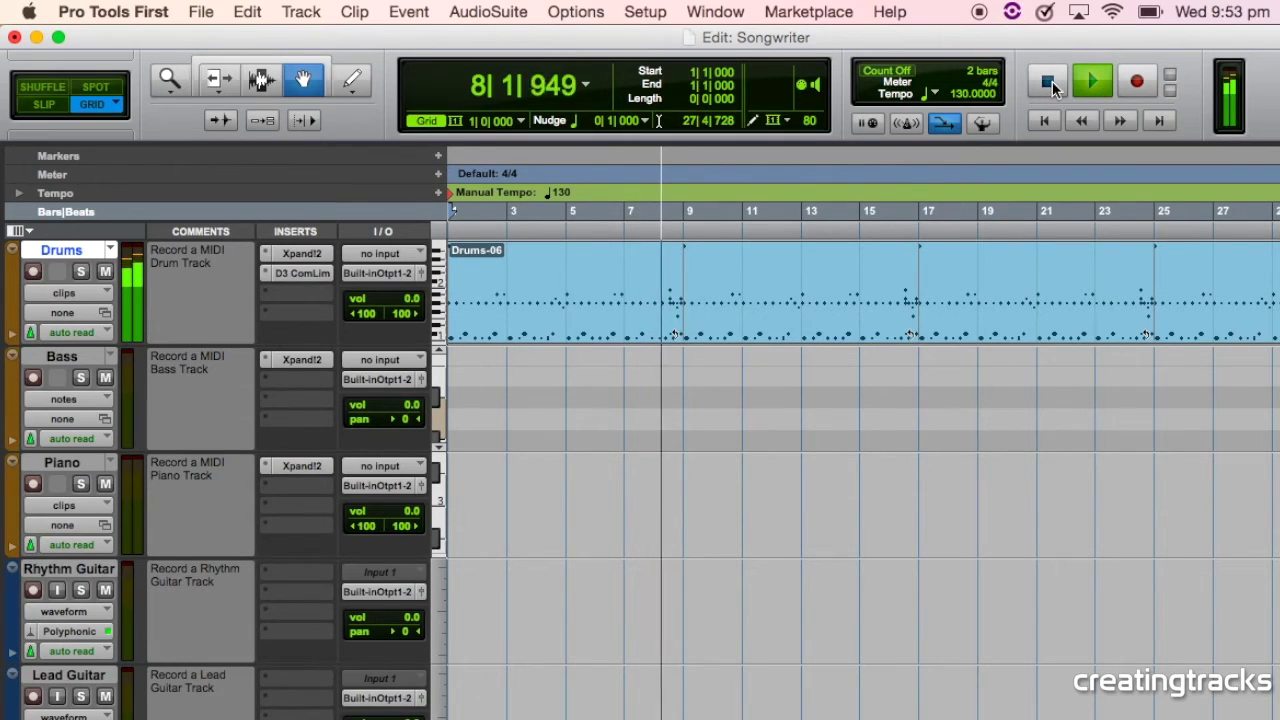
pyautogui.click(1050, 83)
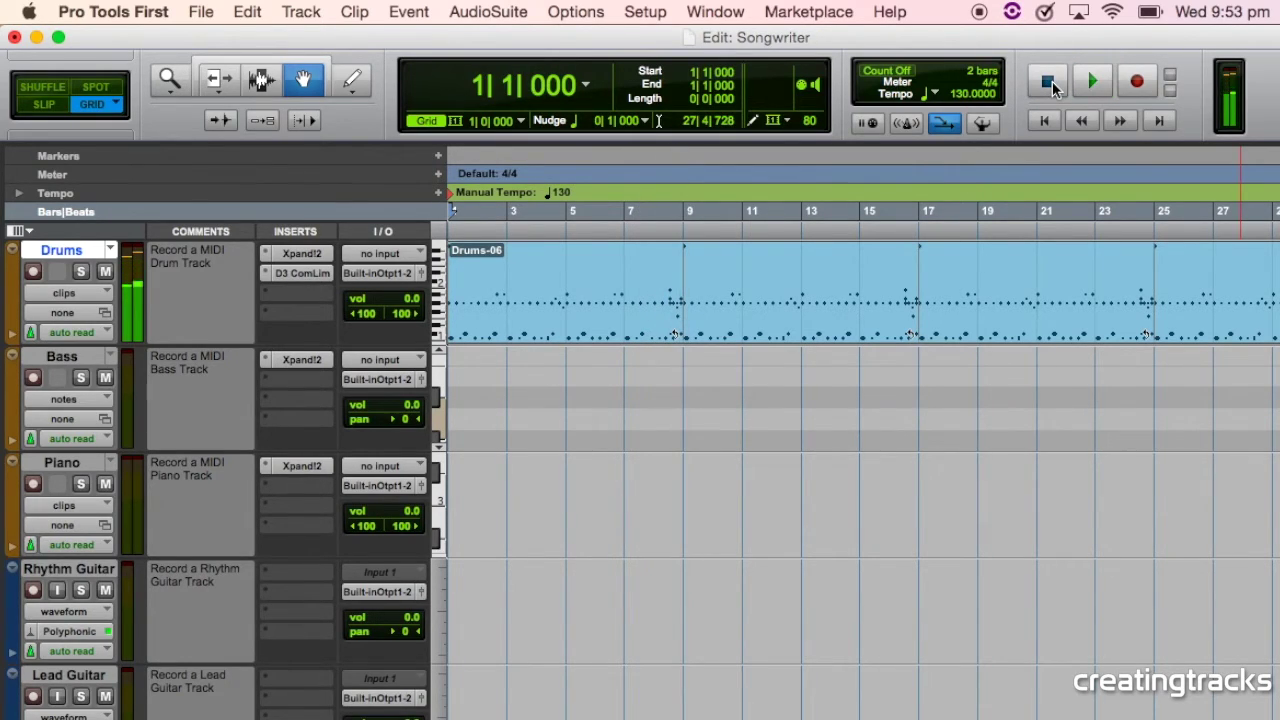